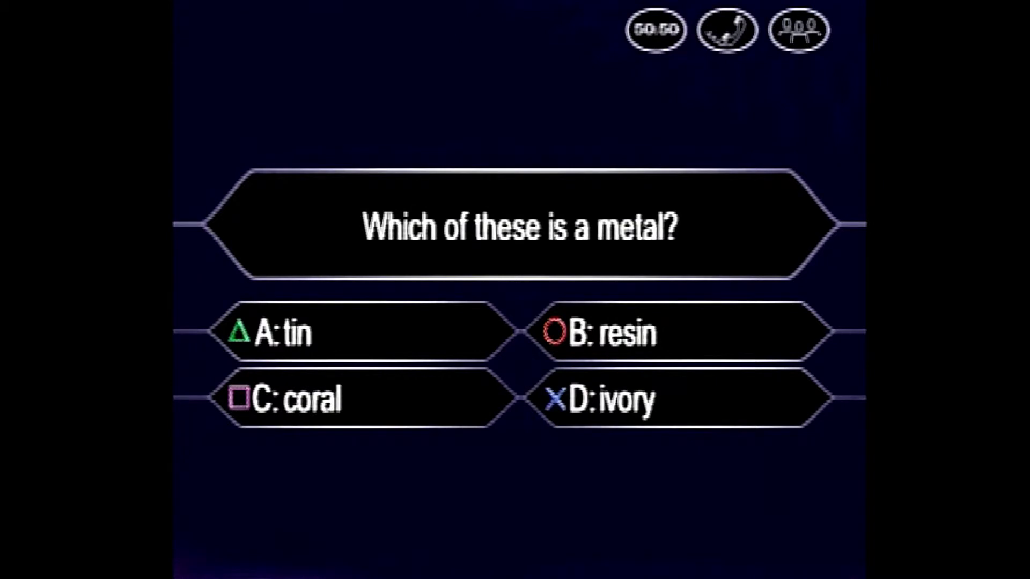
- Use the 50:50 and Ask the Audience lifelines, then lock in A: tin
key(a)
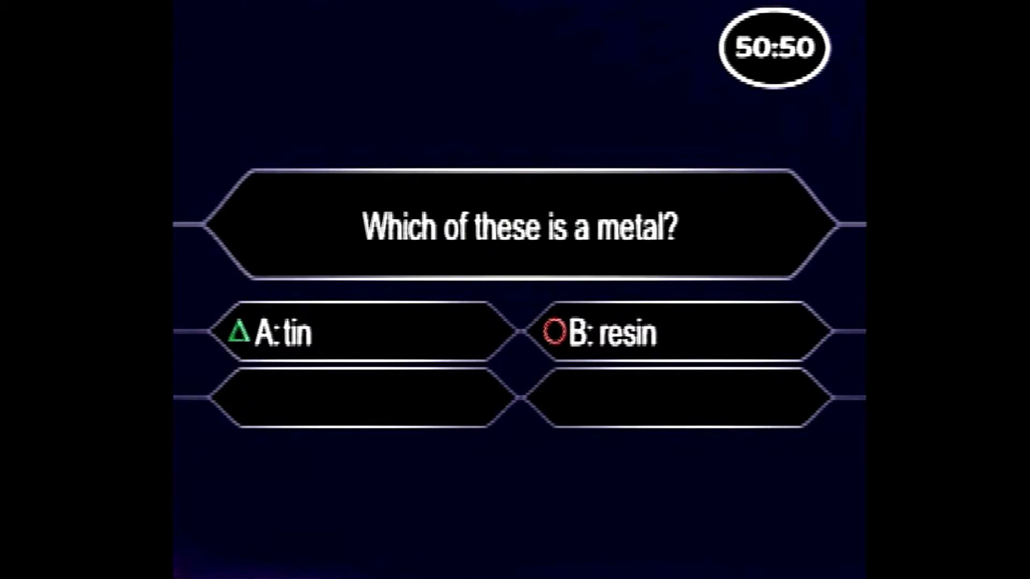
key(Return)
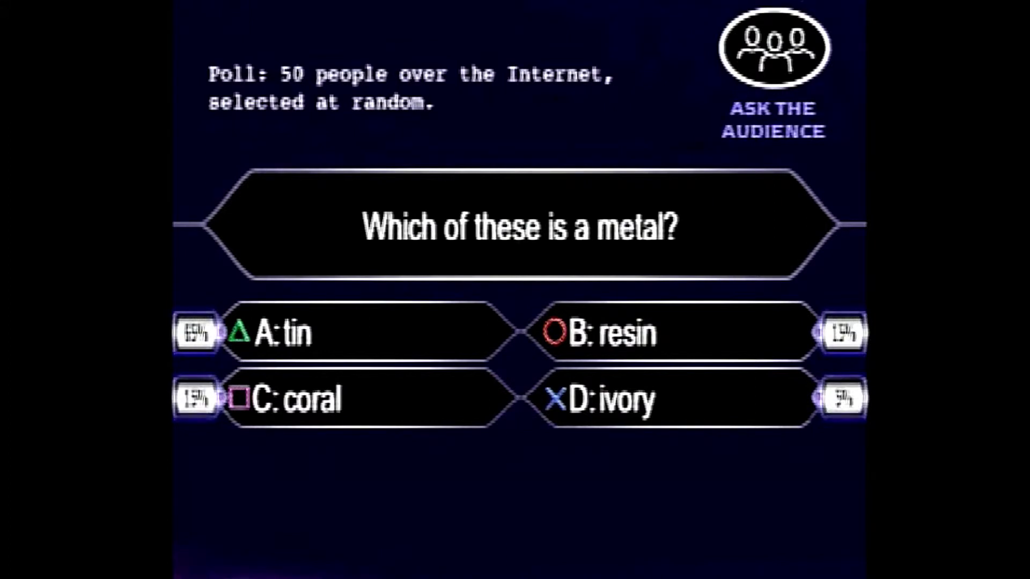
key(d)
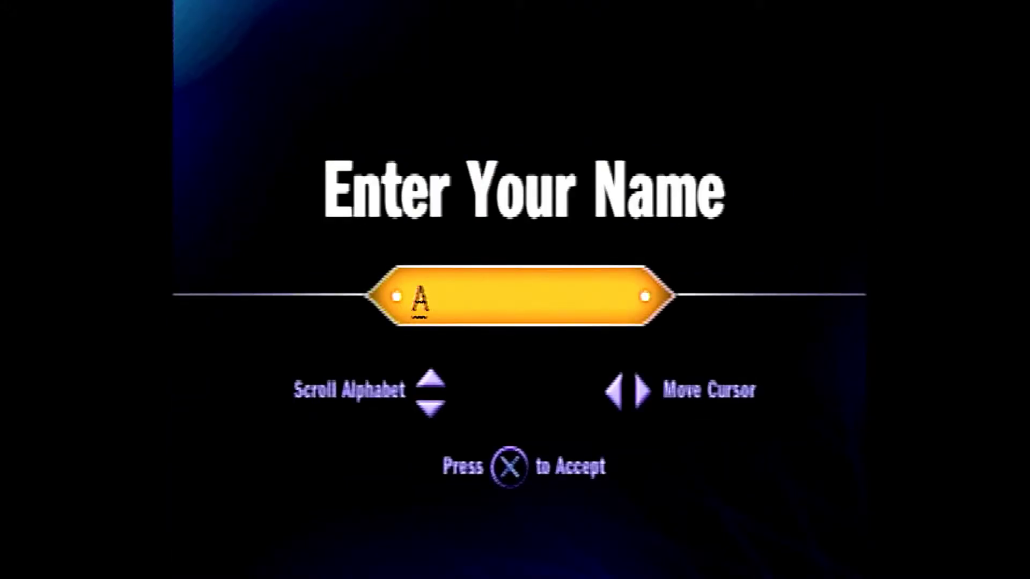
- Enter M and I as the first two letters of the player name
key(Down)
key(Down)
key(Down)
key(Down)
key(Down)
key(Down)
key(Down)
key(Down)
key(Down)
key(Down)
key(Down)
key(Down)
key(Down)
key(Down)
key(Down)
key(Down)
key(Right)
key(Up)
key(Up)
key(Up)
key(Up)
key(Up)
key(Up)
key(Up)
key(Up)
key(Up)
key(Up)
key(Down)
key(Right)
key(Down)
key(Down)
key(Down)
key(Down)
key(Down)
key(Down)
key(Down)
key(Down)
key(Down)
key(Down)
key(Down)
key(Down)
key(Down)
key(Down)
key(Down)
- Extend the name to MILLION and begin the eighth letter
key(Right)
key(Down)
key(Down)
key(Down)
key(Down)
key(Down)
key(Down)
key(Down)
key(Down)
key(Down)
key(Down)
key(Down)
key(Down)
key(Down)
key(Down)
key(Down)
key(Right)
key(Down)
key(Up)
key(Up)
key(Up)
key(Up)
key(Up)
key(Up)
key(Up)
key(Up)
key(Up)
key(Up)
key(Down)
key(Right)
key(Down)
key(Down)
key(Down)
key(Down)
key(Down)
key(Down)
key(Down)
key(Down)
key(Down)
key(Down)
key(Down)
key(Up)
key(Down)
key(Down)
key(Right)
key(Down)
key(Down)
key(Down)
key(Down)
key(Down)
key(Down)
key(Down)
key(Down)
key(Down)
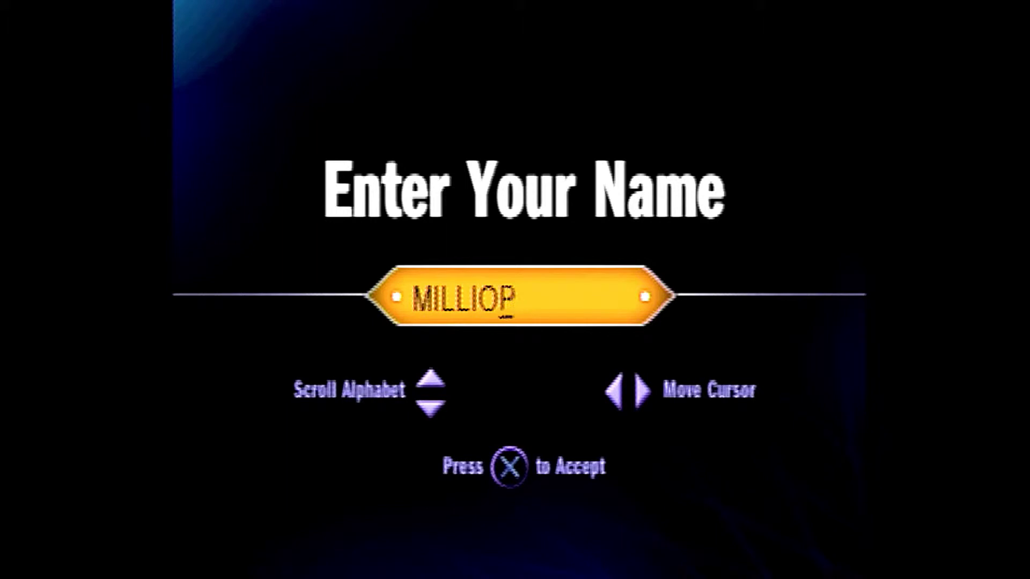
key(Up)
key(Down)
key(Down)
key(Down)
key(Right)
key(Up)
- Add the remaining letters A, I, R, E to spell MILLIONAIRE
key(Right)
key(Up)
key(Up)
key(Up)
key(Up)
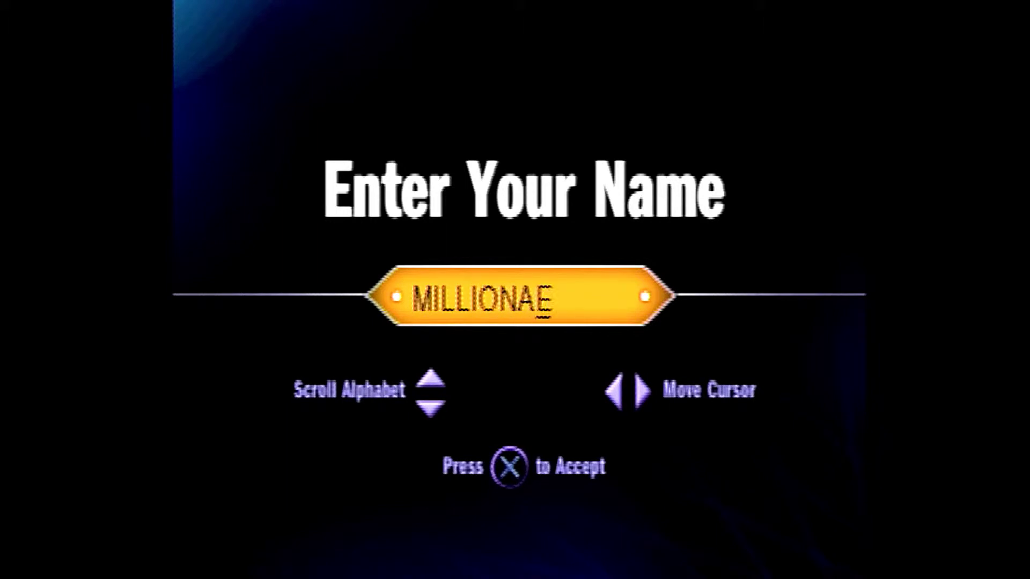
key(Up)
key(Up)
key(Up)
key(Up)
key(Right)
key(Down)
key(Down)
key(Down)
key(Down)
key(Down)
key(Down)
key(Down)
key(Down)
key(Down)
key(Down)
key(Down)
key(Up)
key(Up)
key(Right)
key(Down)
key(Down)
key(Up)
key(Up)
key(Up)
key(Up)
key(Up)
key(Up)
key(Up)
key(Up)
key(Up)
key(Up)
key(Up)
key(Up)
key(Up)
key(Up)
key(Down)
key(Down)
key(Down)
key(Down)
key(Down)
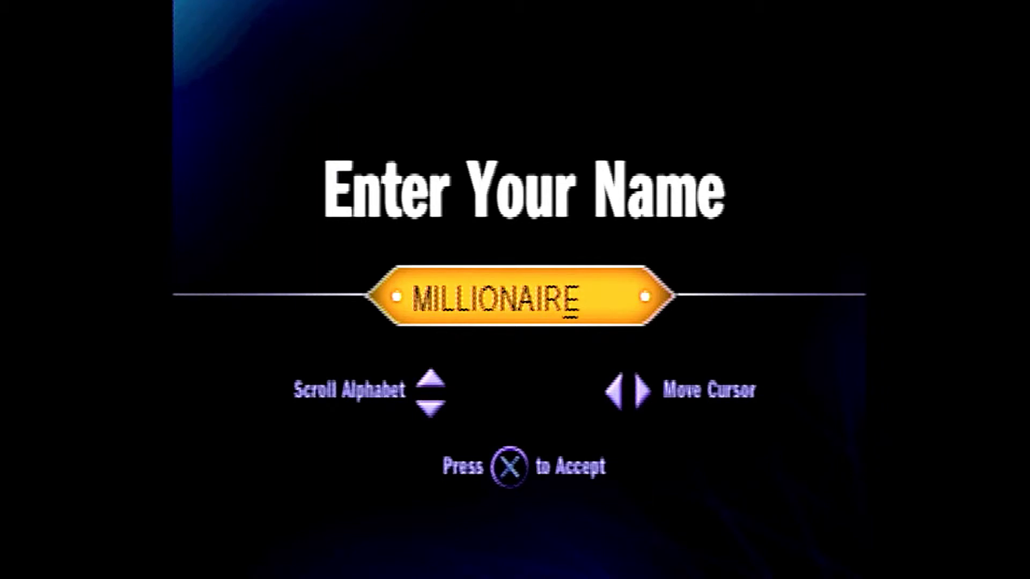
- Erase the last letter of the player name with Backspace
key(BackSpace)
key(BackSpace)
key(BackSpace)
key(BackSpace)
key(BackSpace)
key(BackSpace)
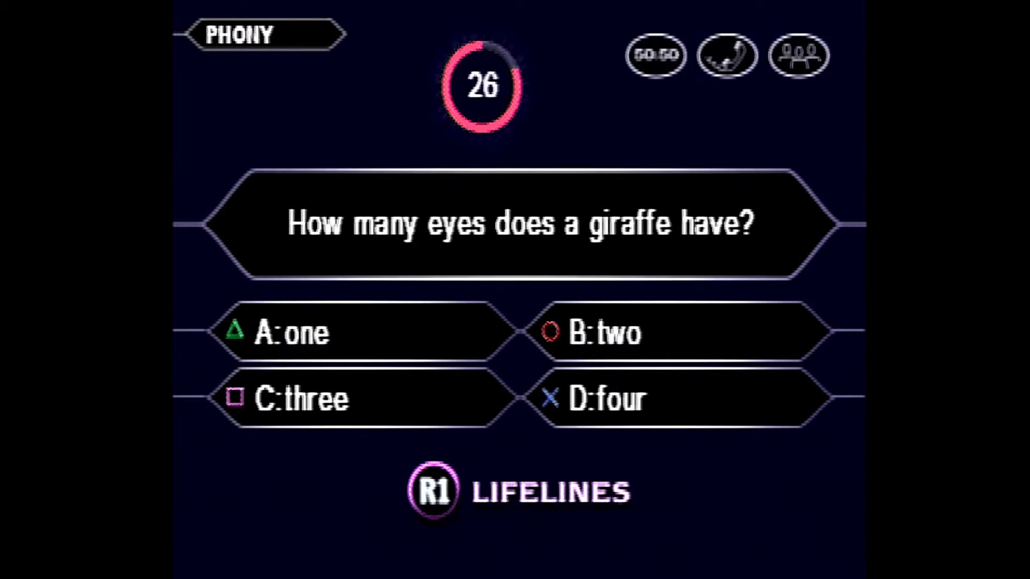
- Answer two, Asia, bowling and car for the giraffe, tigers, Kingpin and Chitty Chitty Bang Bang questions
key(b)
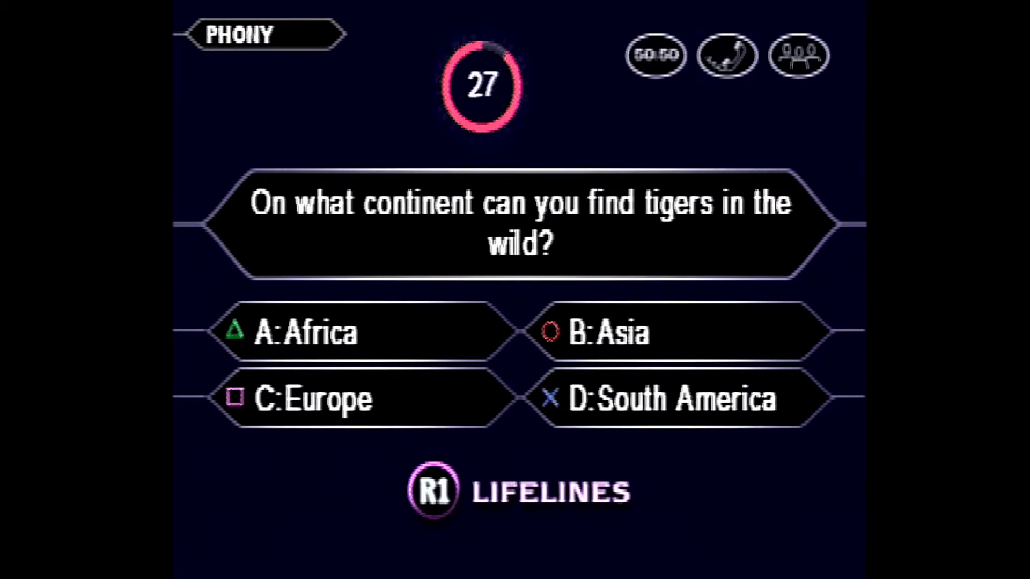
key(x)
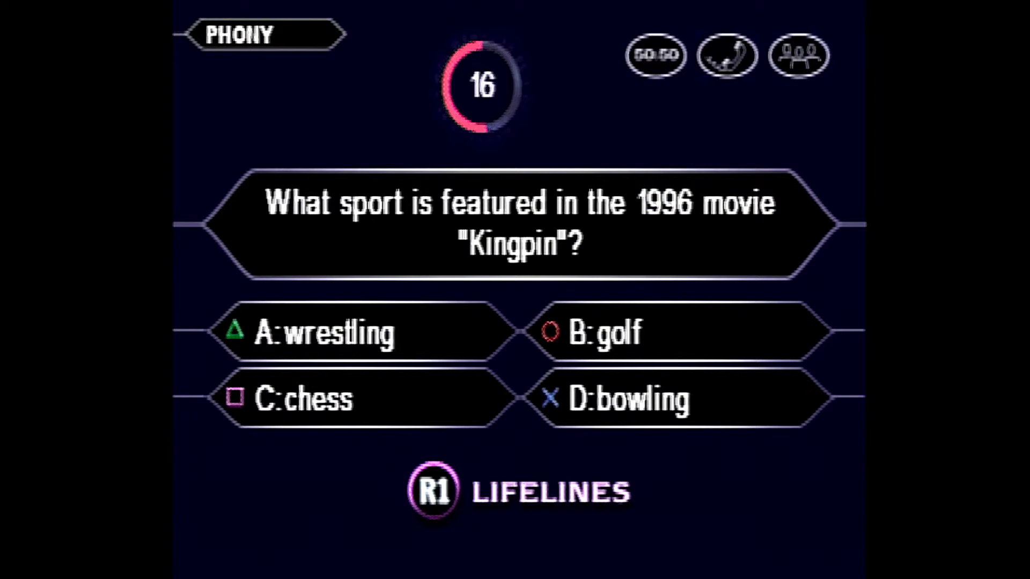
key(x)
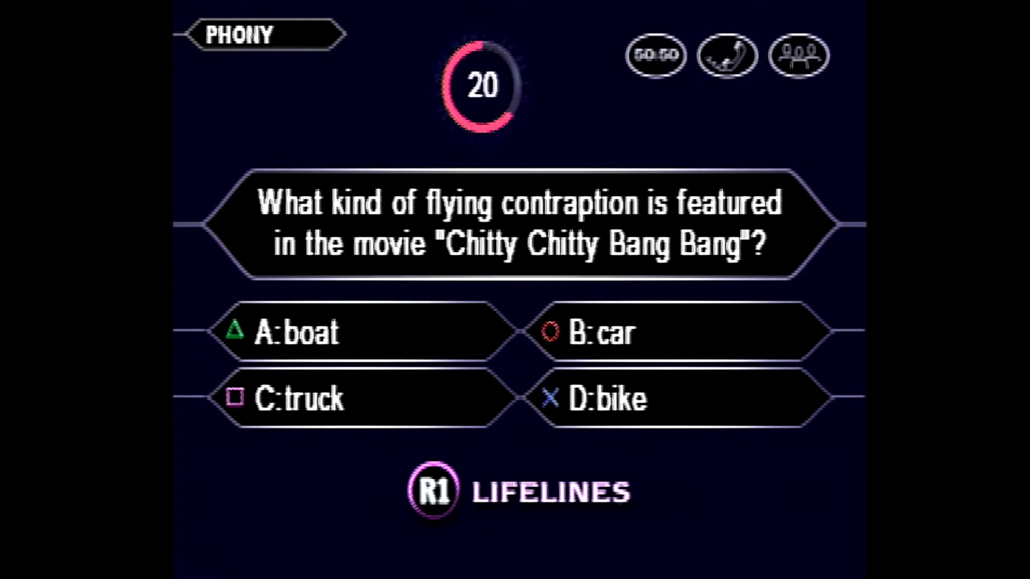
key(b)
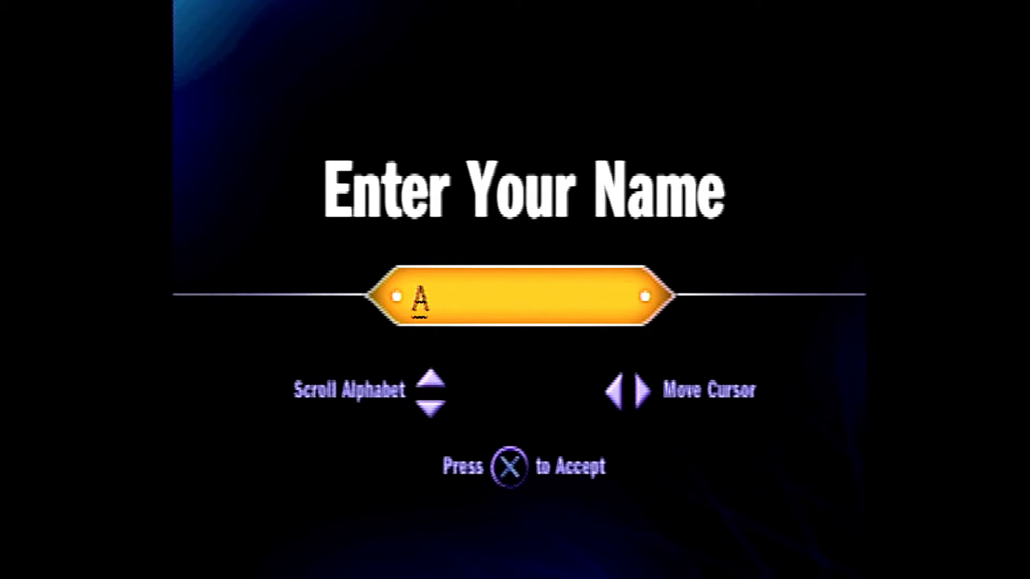
- Cycle the first two name letters, setting the second letter to E
key(Down)
key(Down)
key(Down)
key(Down)
key(Down)
key(Down)
key(Down)
key(Down)
key(Down)
key(Right)
key(Up)
key(Up)
key(Up)
key(Up)
- Set the remaining letters, erase the leftover REGIS letters, and accept DREAMER
key(Right)
key(Down)
key(Up)
key(Up)
key(Up)
key(Up)
key(Up)
key(Up)
key(Up)
key(Up)
key(Up)
key(Down)
key(Right)
key(Up)
key(Up)
key(Up)
key(Up)
key(Up)
key(Up)
key(Up)
key(Up)
key(Right)
key(Down)
key(Down)
key(Down)
key(Down)
key(Down)
key(Down)
key(Down)
key(Down)
key(Down)
key(Up)
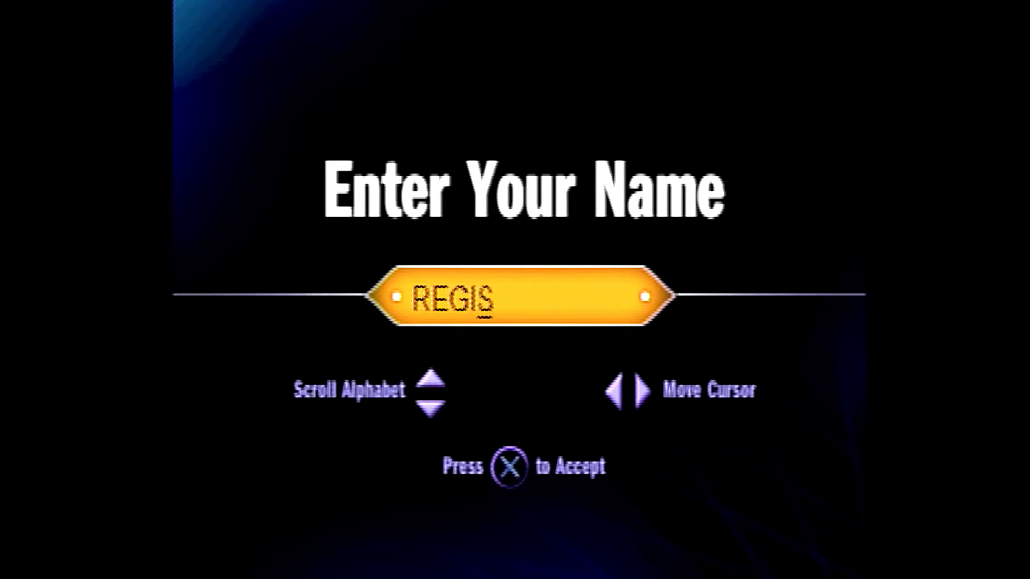
key(BackSpace)
key(BackSpace)
key(BackSpace)
key(BackSpace)
key(BackSpace)
text(DREAMER)
key(Return)
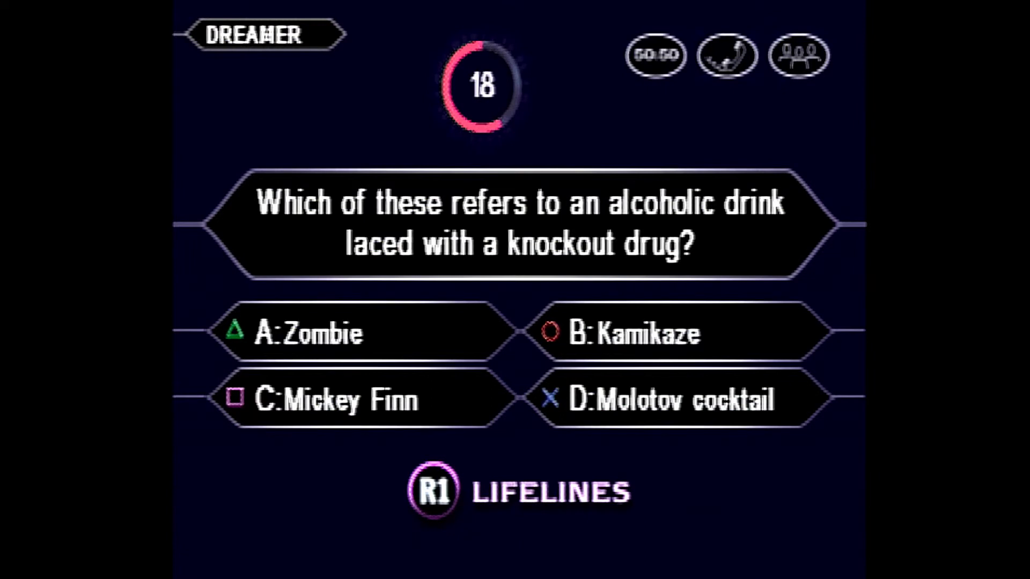
- Lock in C: Mickey Finn, then D: # as the sharp symbol
key(s)
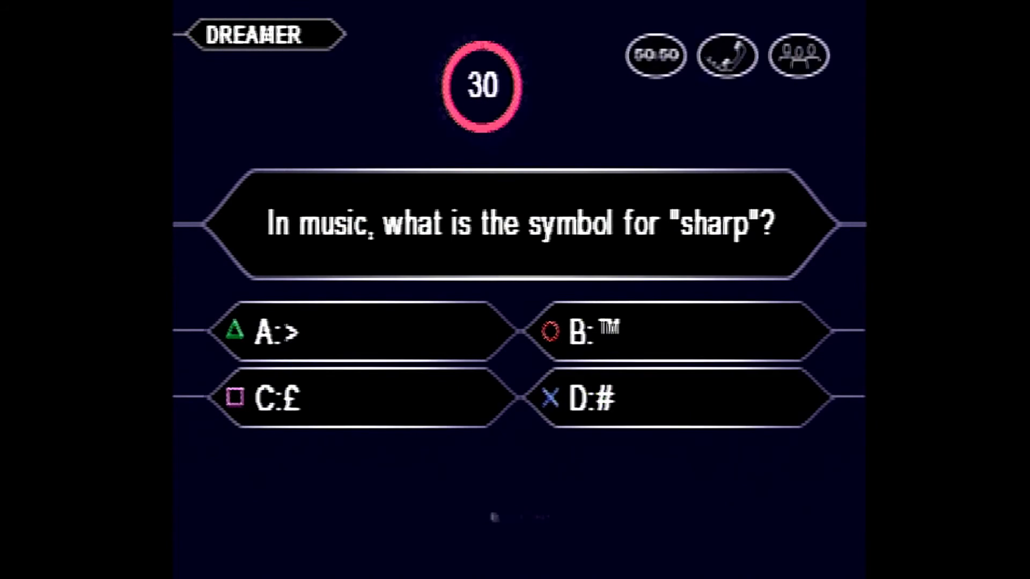
key(x)
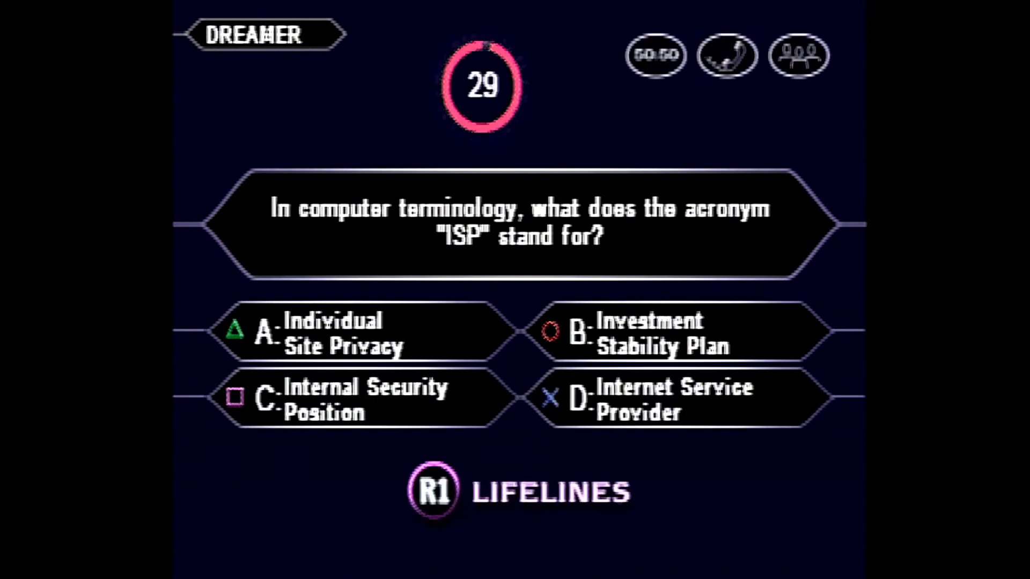
- Answer Internet Service Provider, then lock in Minneapolis as the final answer
key(x)
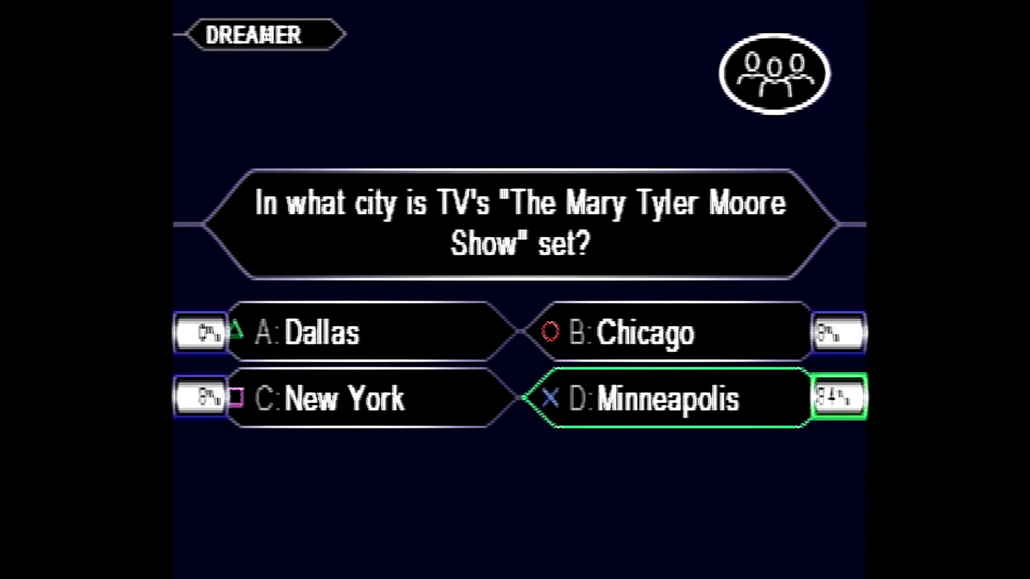
key(x)
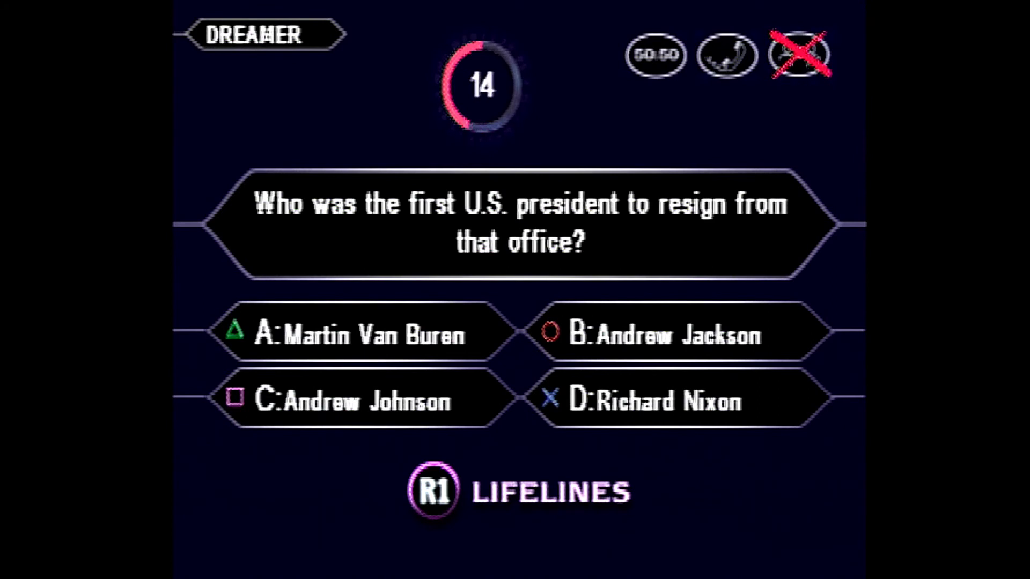
- Choose A: Martin Van Buren as the final answer
key(d)
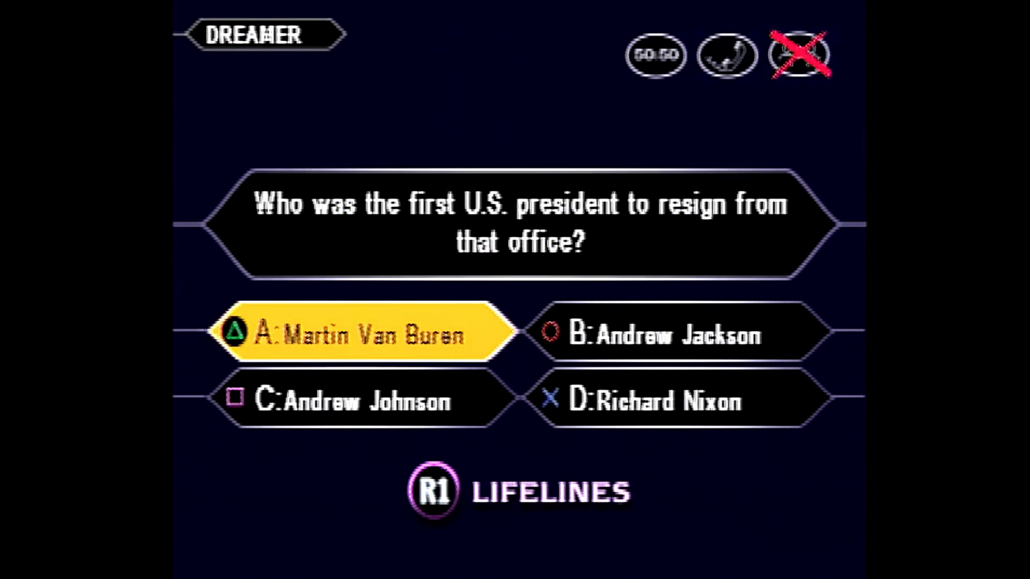